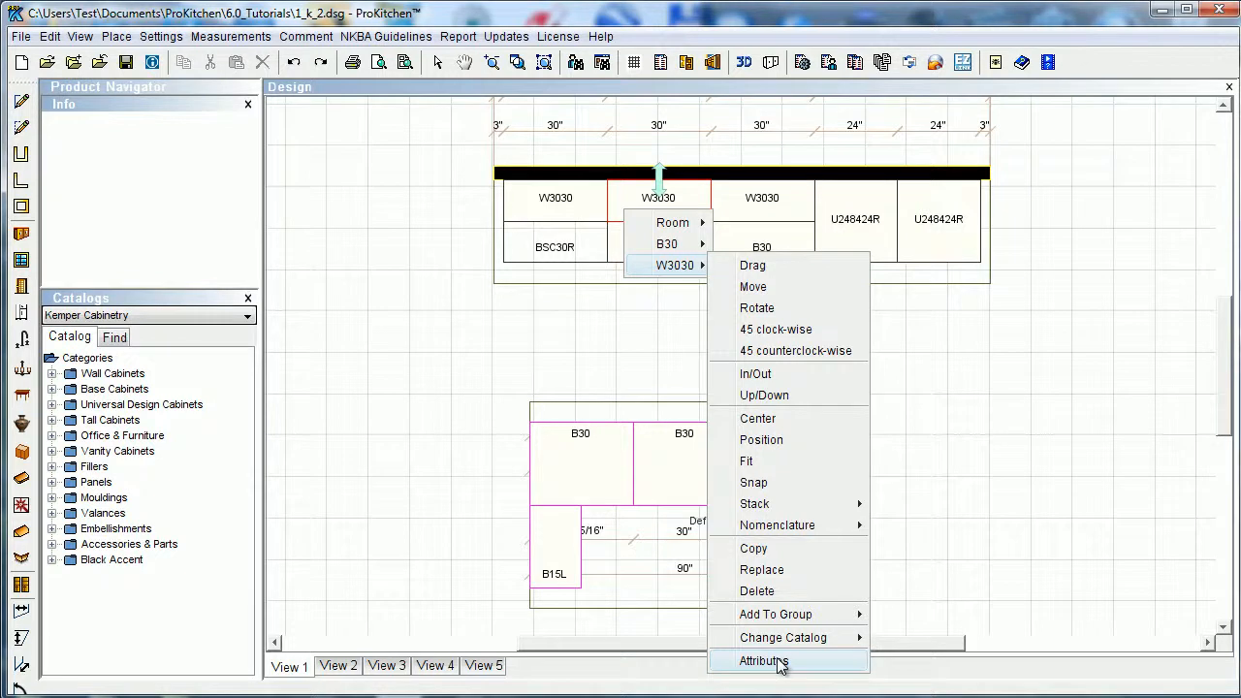
Open the attributes of the middle W3030 wall cabinet and activate its plan notation for editing.
left_click(781, 661)
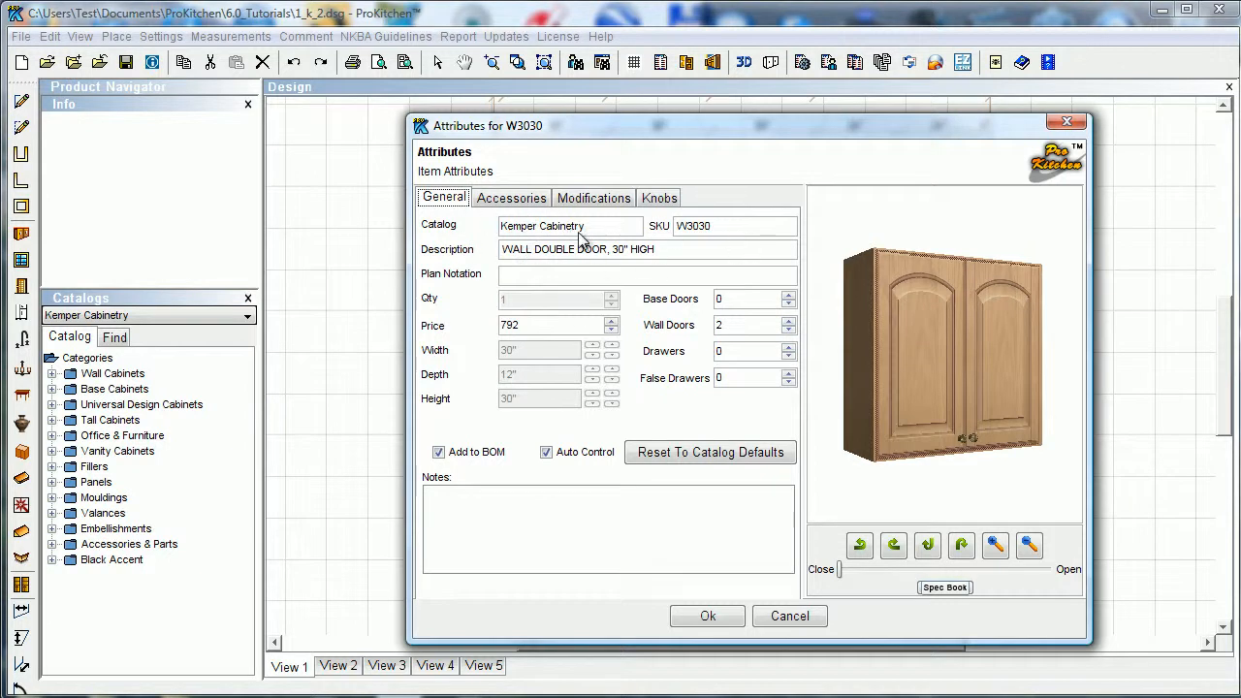
left_click(521, 275)
Try turning the cabinet's Add to BOM and Auto Control options off and back on.
left_click(438, 452)
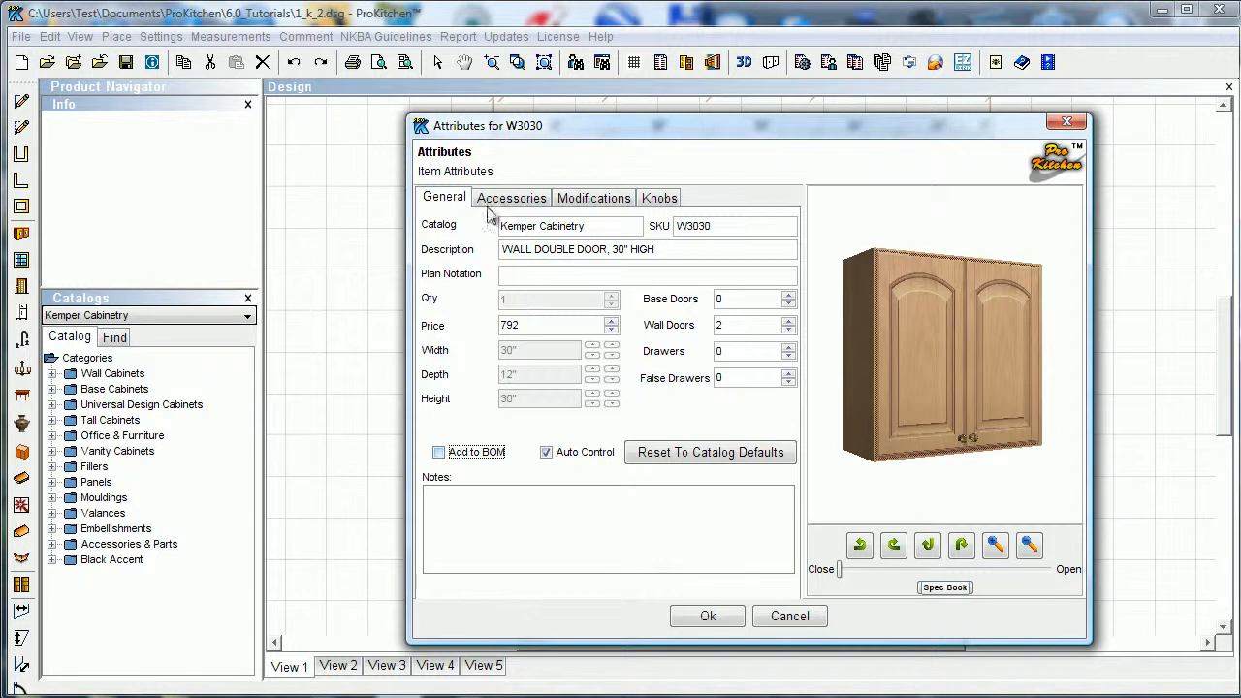
left_click(441, 453)
left_click(559, 460)
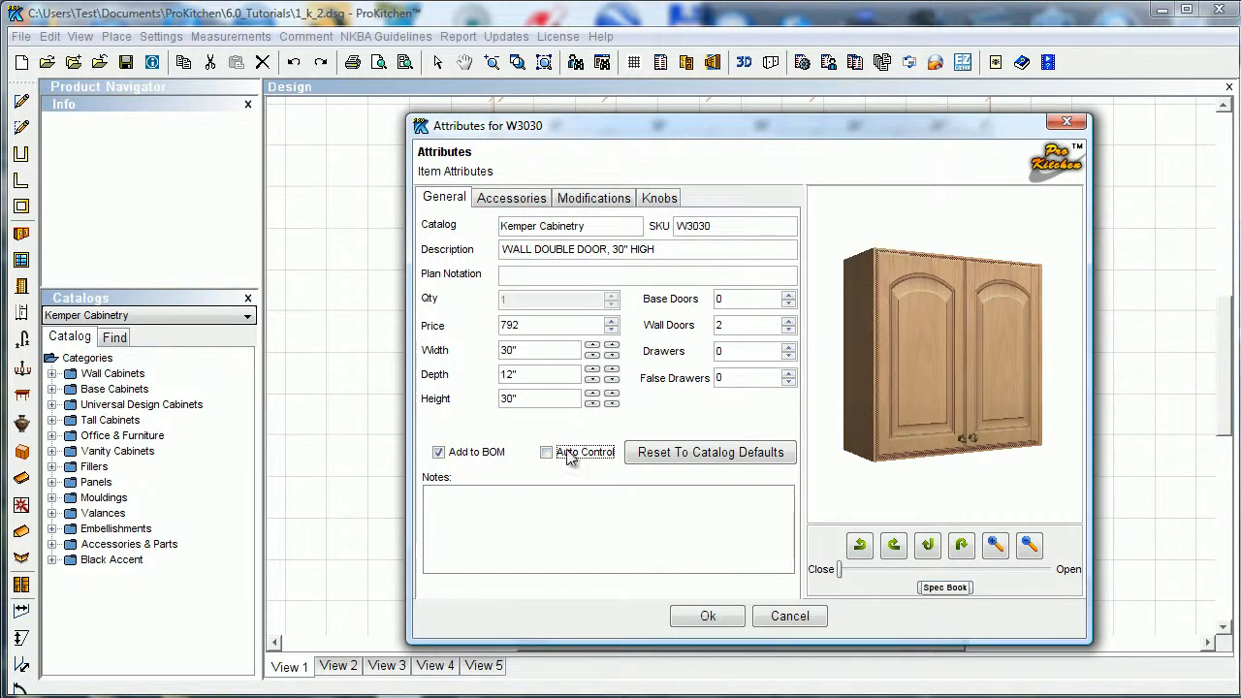
left_click(544, 458)
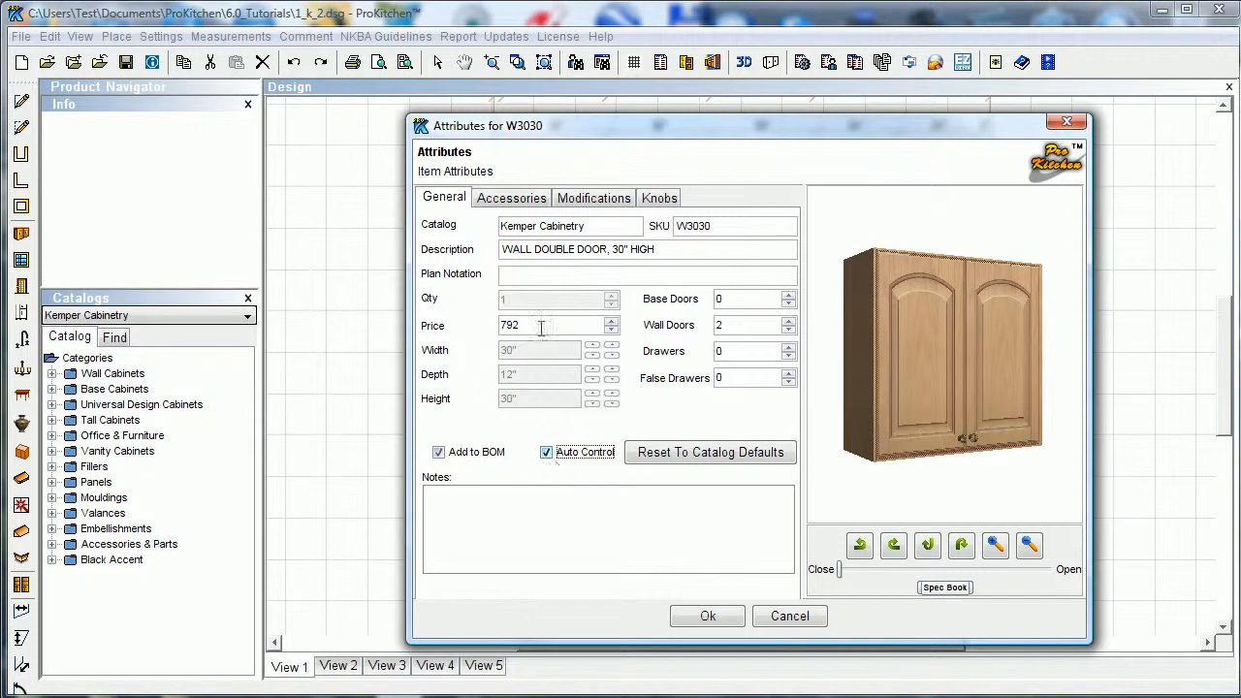
left_click(545, 453)
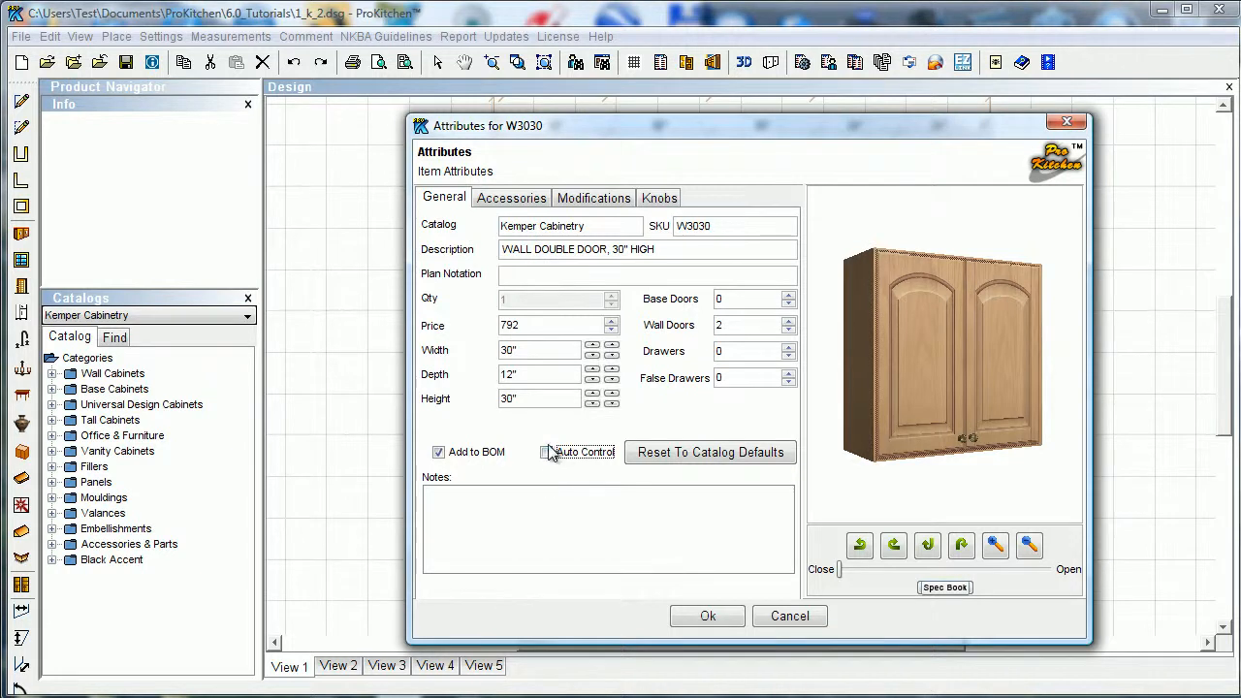
left_click(546, 452)
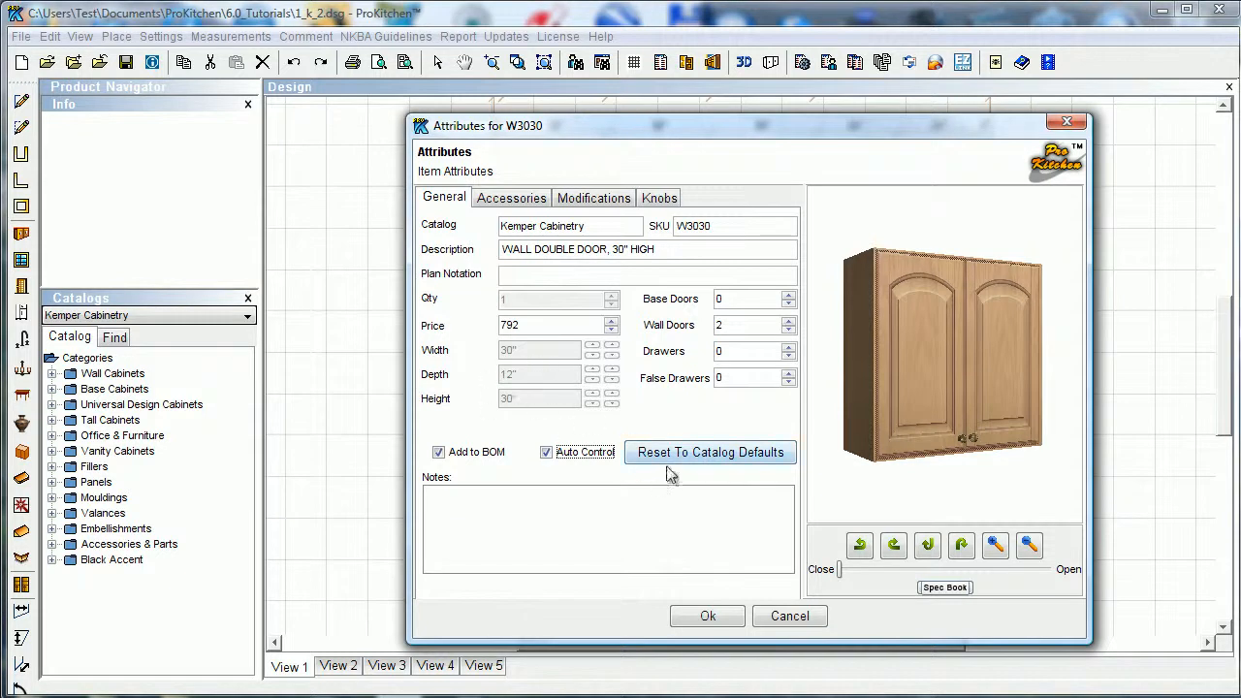
left_click(459, 505)
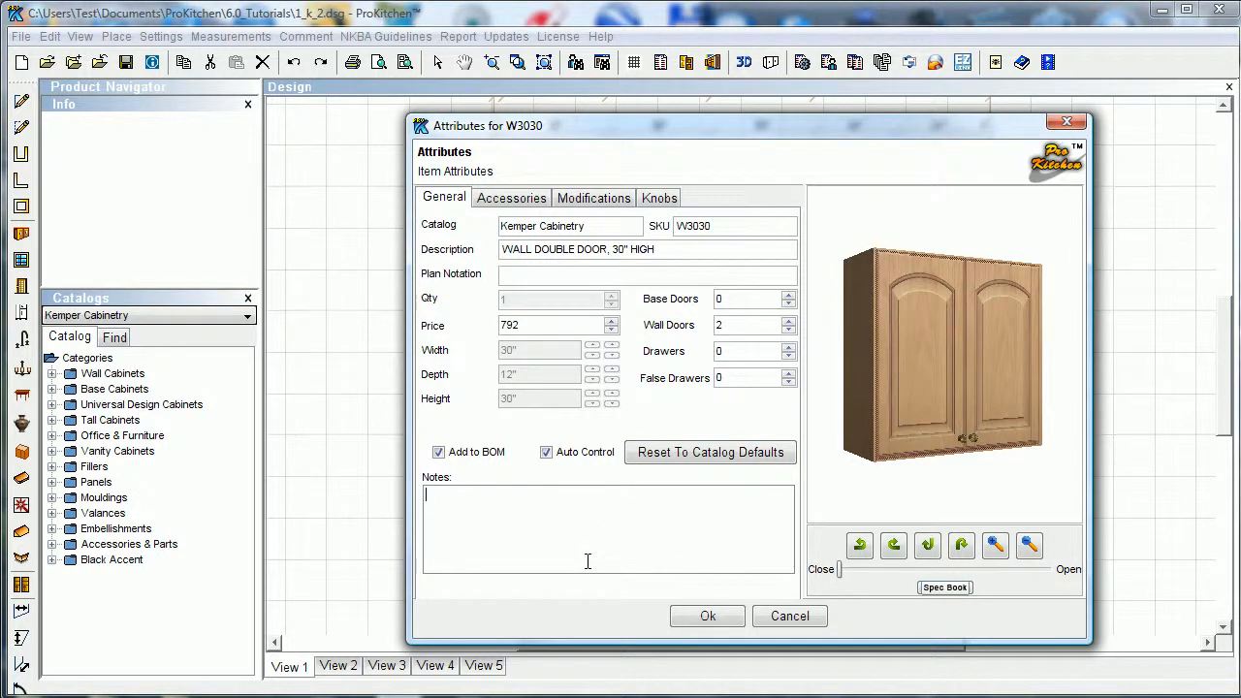
Browse the cabinet's accessory categories, from Wall Standard Cabinets to Wine Glass Holders, and examine the WGH30 wine glass holder.
left_click(494, 200)
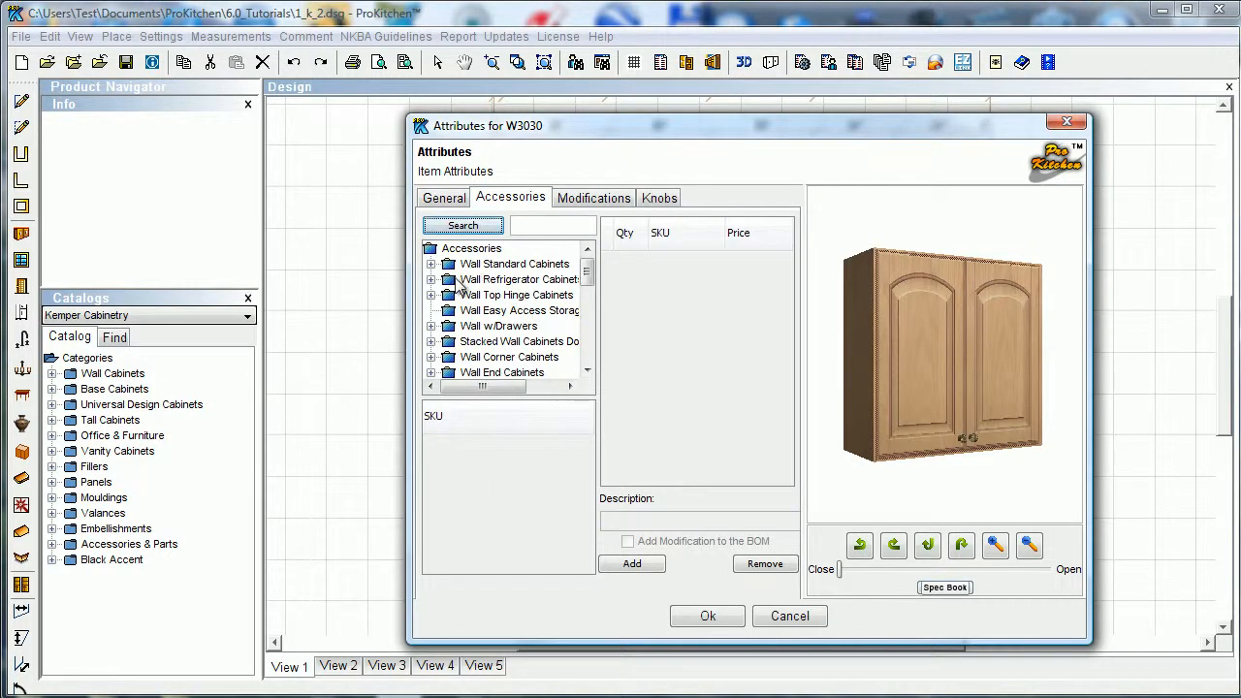
left_click(429, 263)
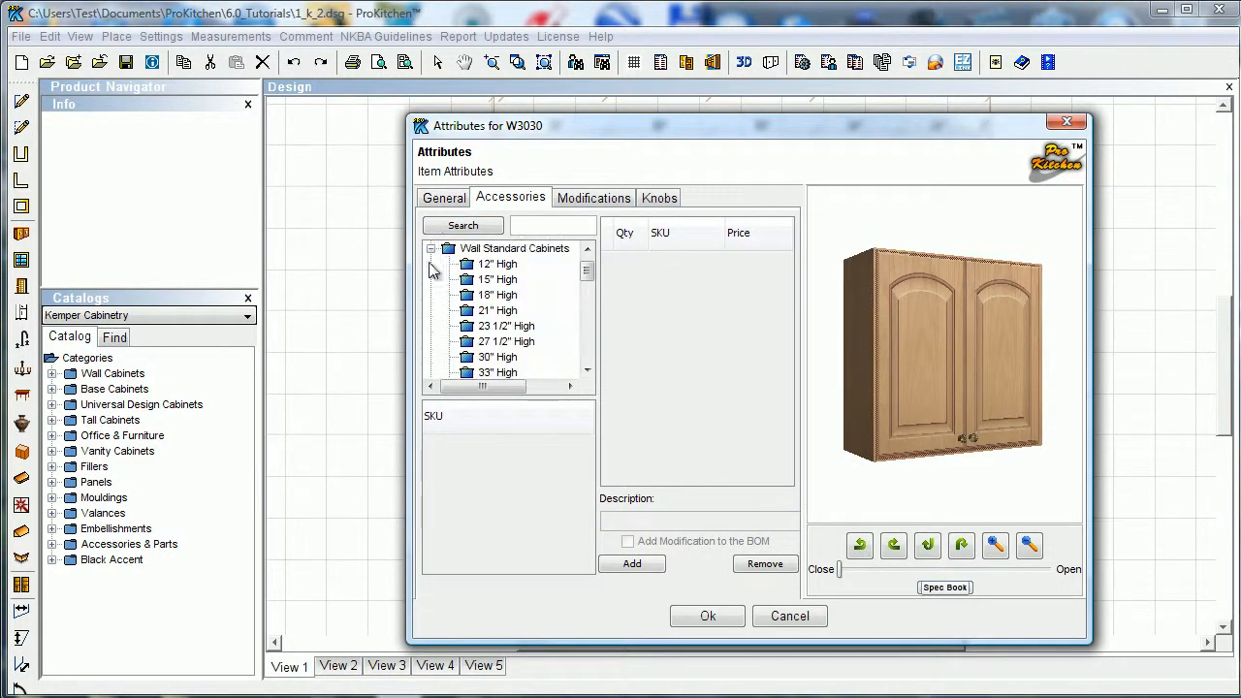
mouse_move(587, 272)
left_mouse_down()
mouse_move(587, 327)
mouse_move(588, 259)
left_mouse_up()
left_click(431, 249)
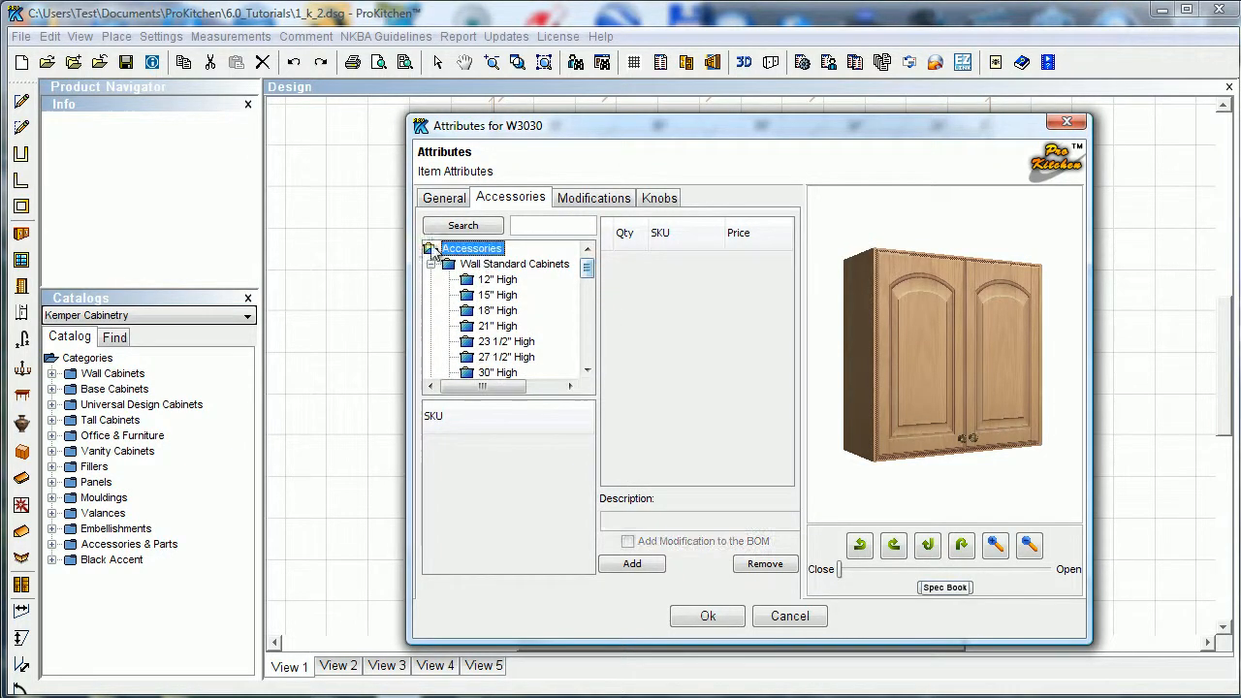
left_click(431, 263)
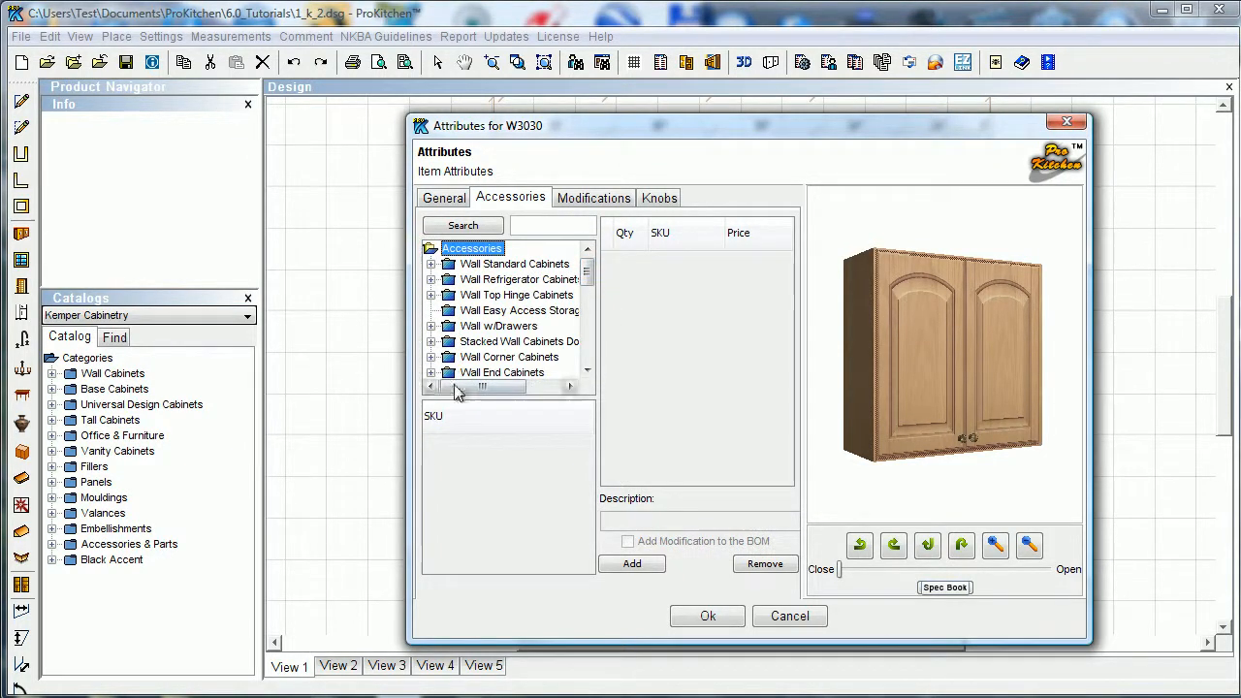
left_click_drag(588, 278, 588, 355)
left_click(489, 308)
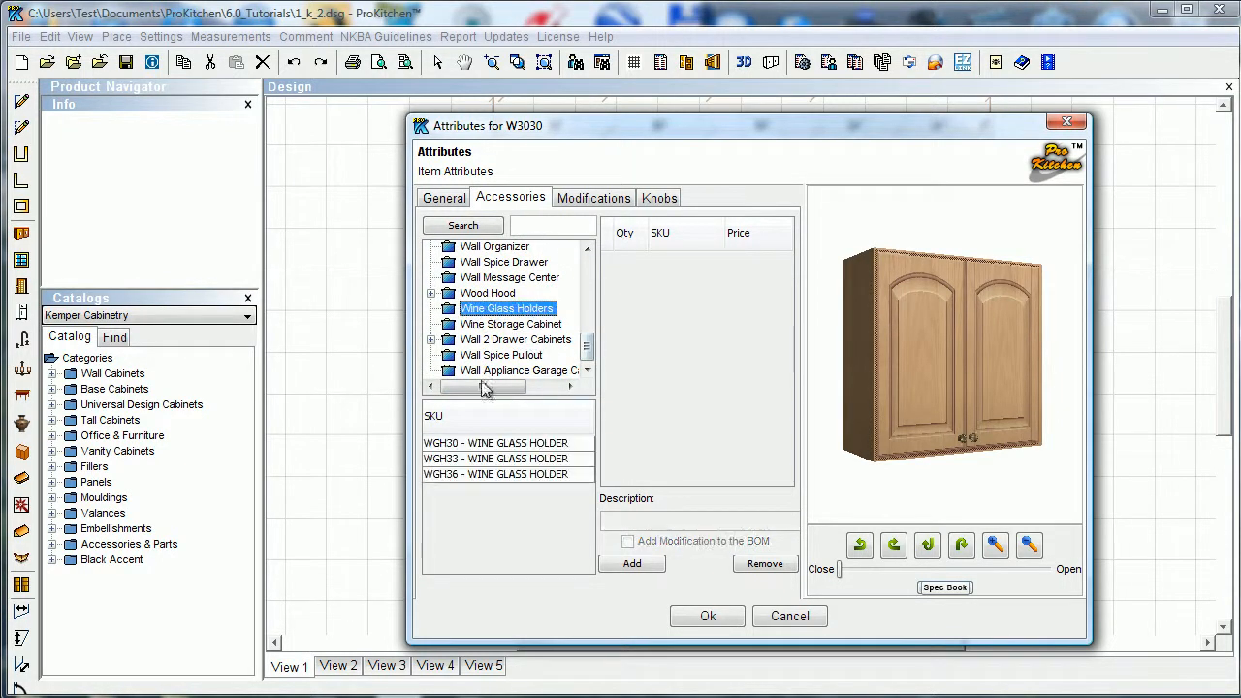
left_click(494, 443)
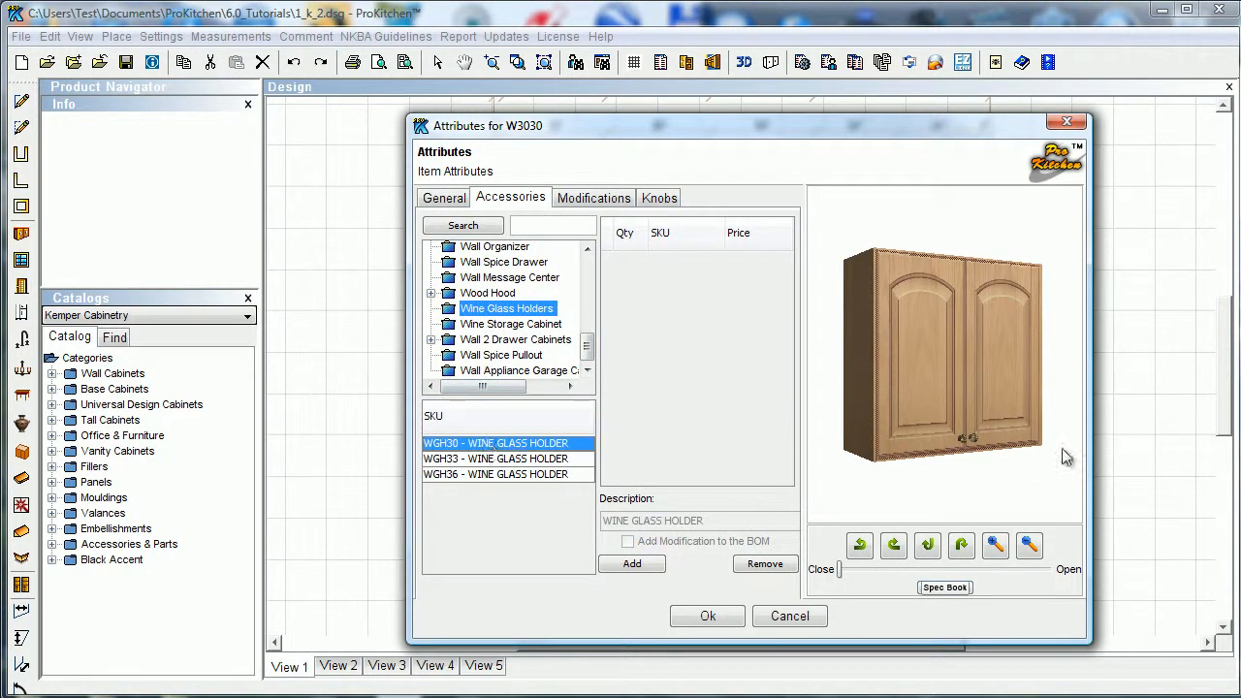
Add the AUTHB-W modification, Authentic Ends Wall - Both, to the W3030 wall cabinet.
left_click(593, 199)
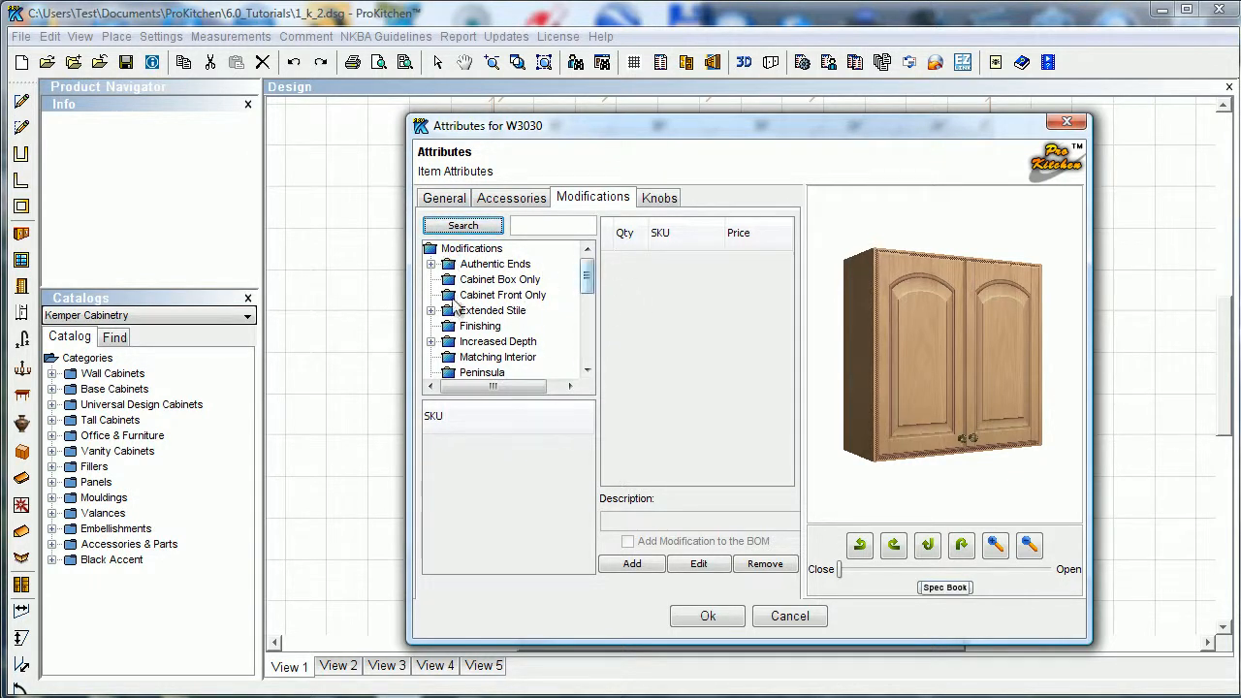
mouse_move(586, 275)
left_mouse_down()
mouse_move(591, 357)
mouse_move(602, 264)
left_mouse_up()
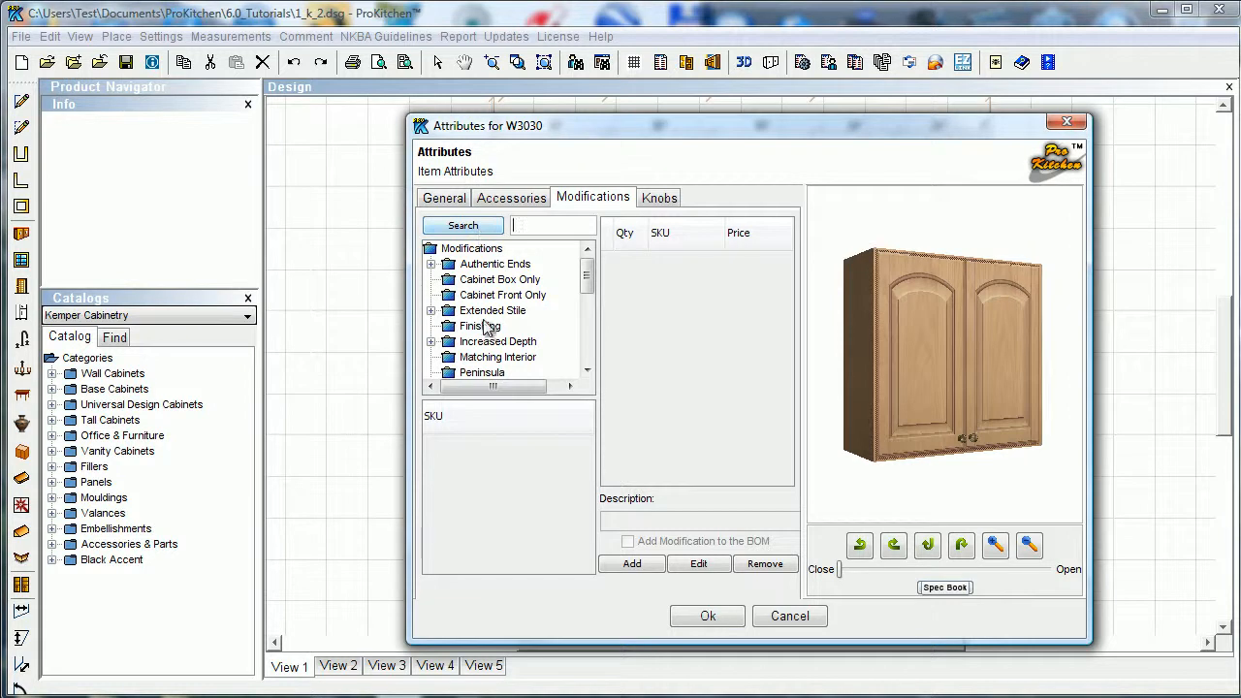
left_click(430, 265)
left_click(485, 280)
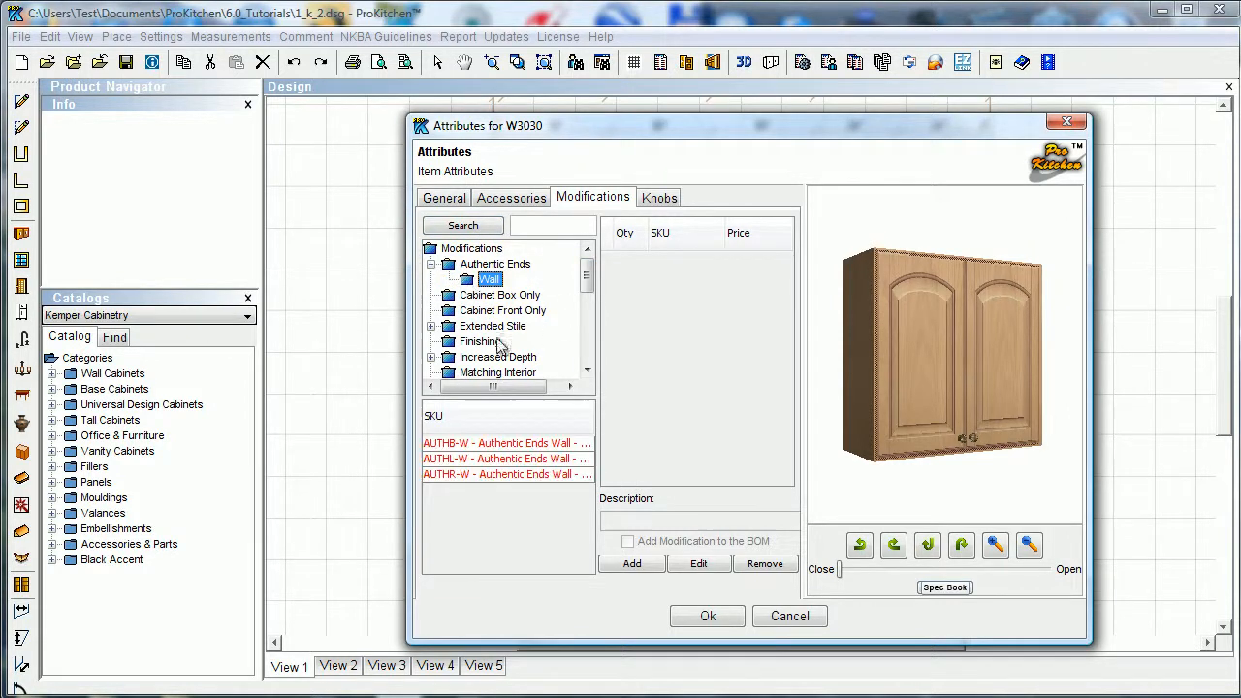
left_click(509, 445)
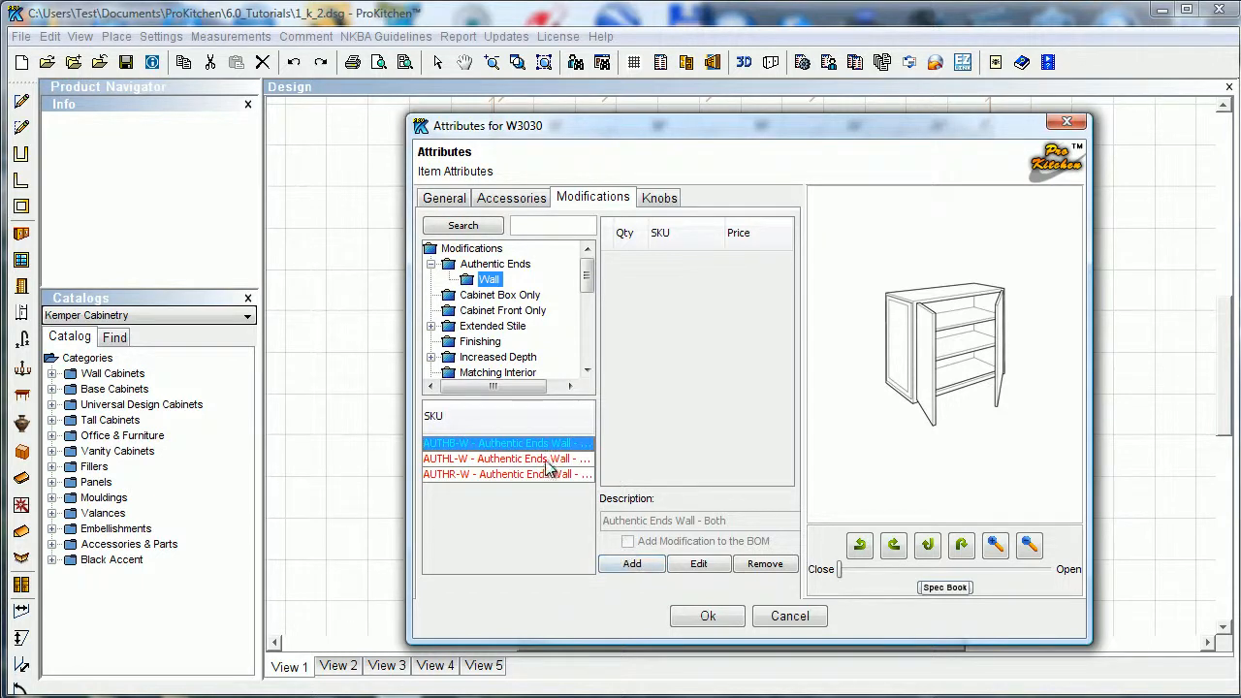
left_click(628, 563)
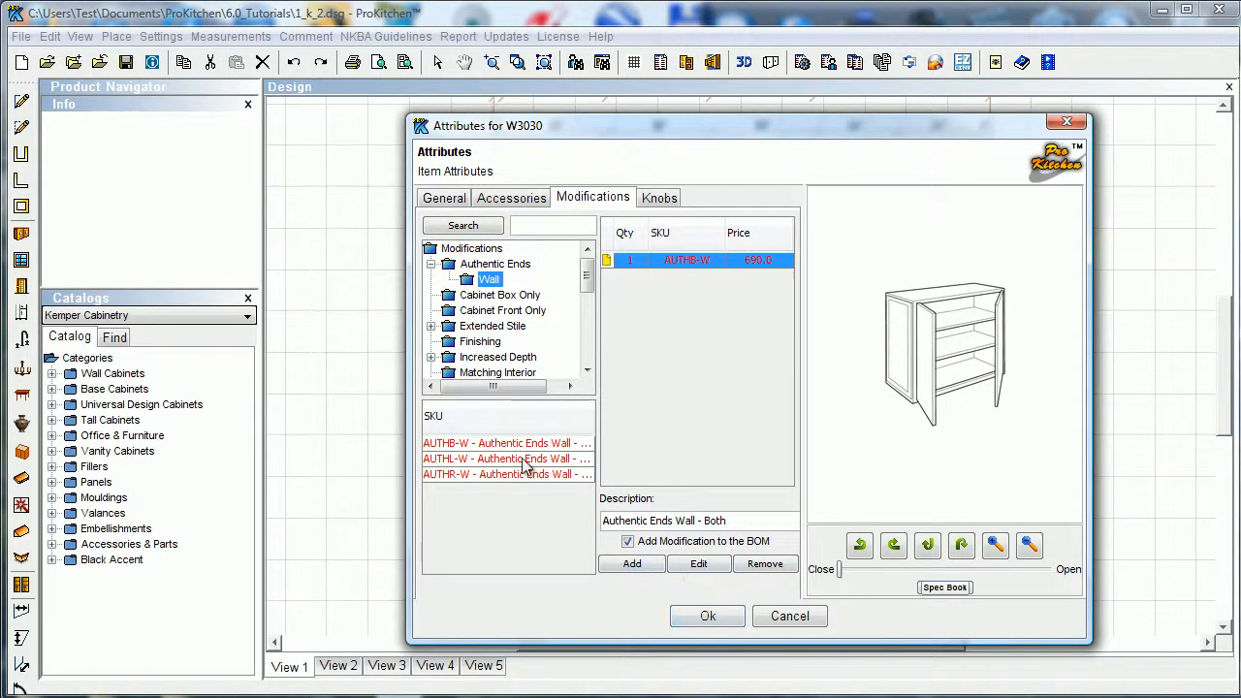
Set the vertical knob position to Top on both cabinet doors.
left_click(658, 200)
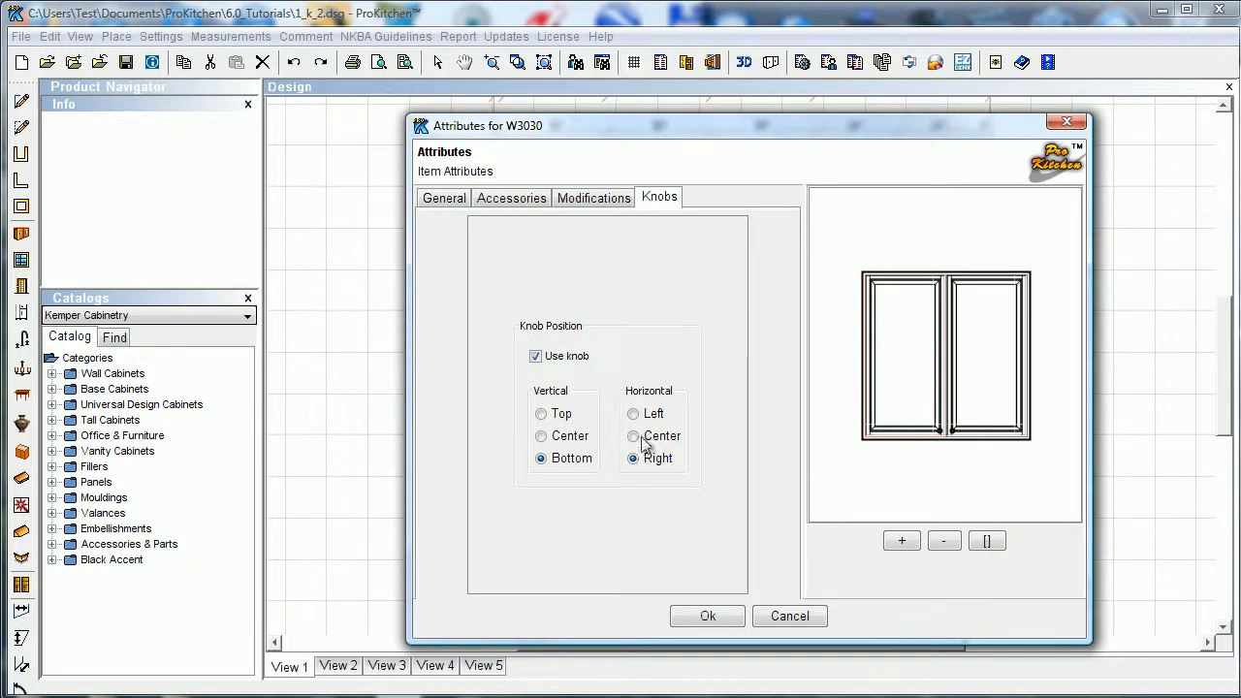
left_click(541, 414)
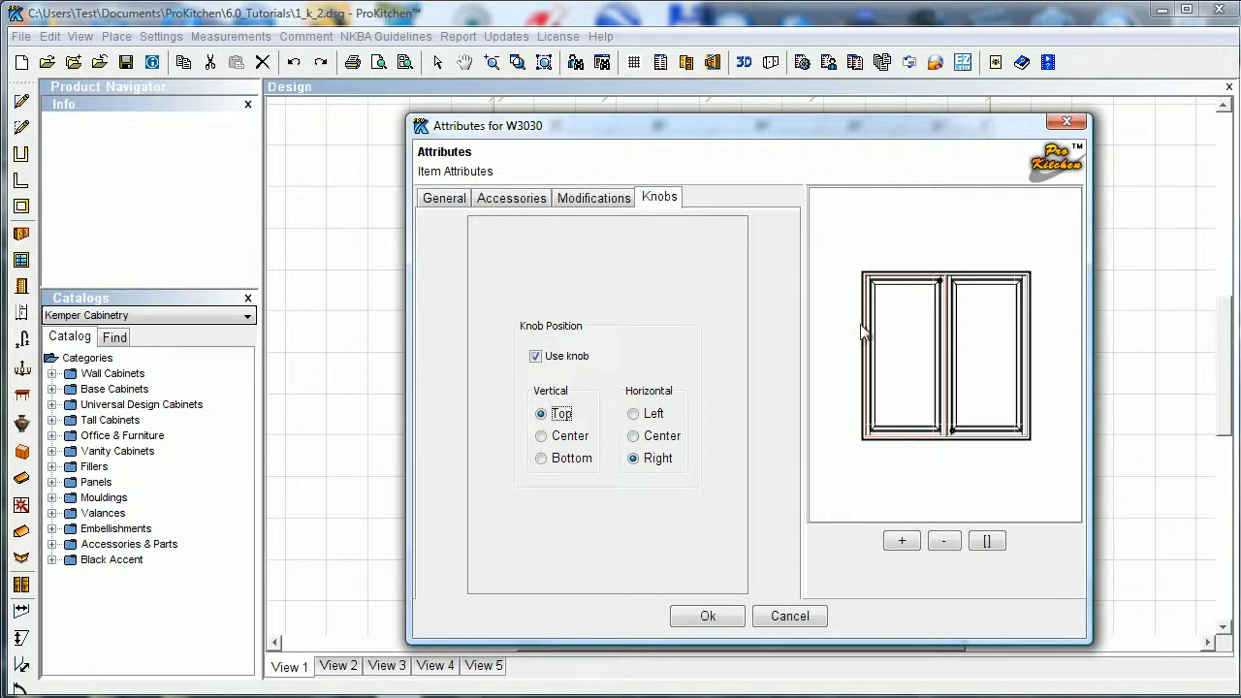
left_click(997, 363)
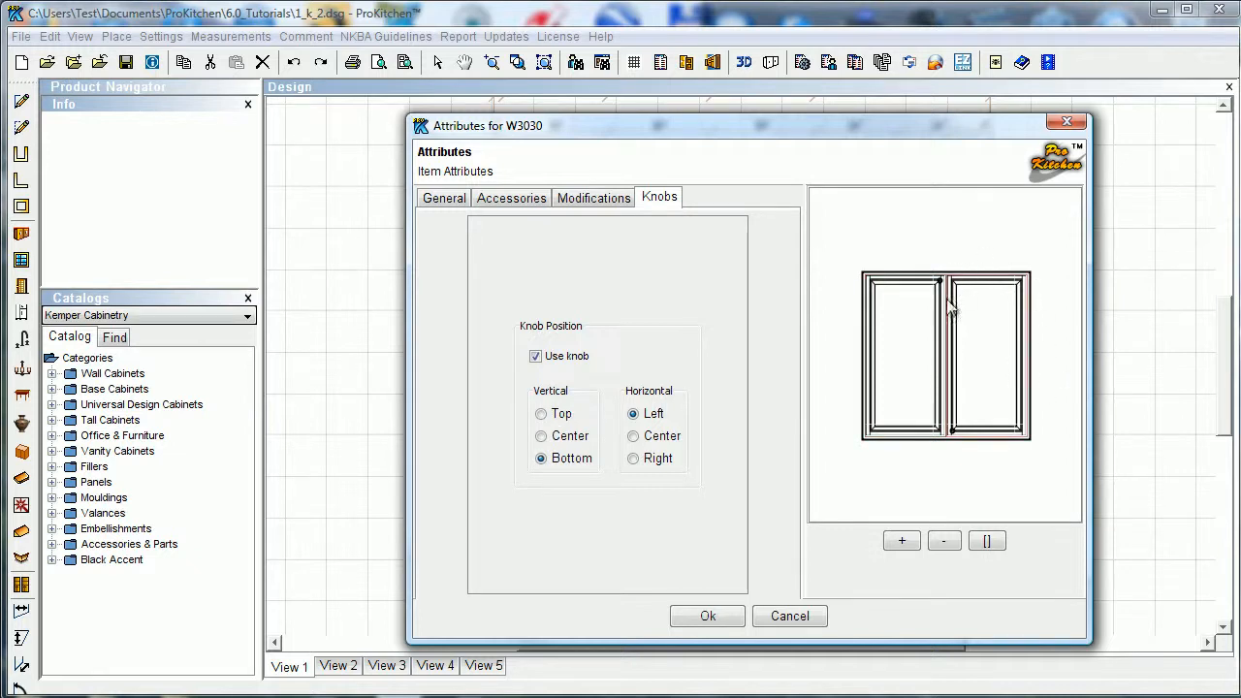
left_click(541, 414)
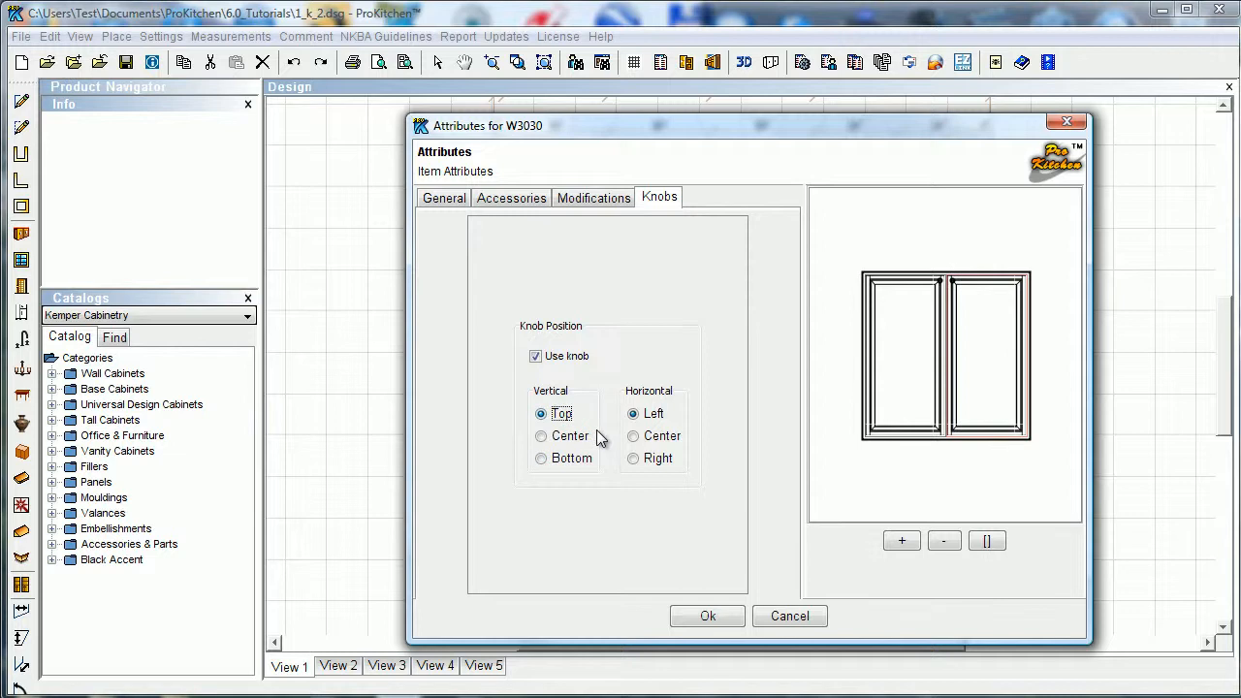
Set the knobs on both doors to Center vertically and horizontally, and apply the cabinet's attributes.
left_click(919, 350)
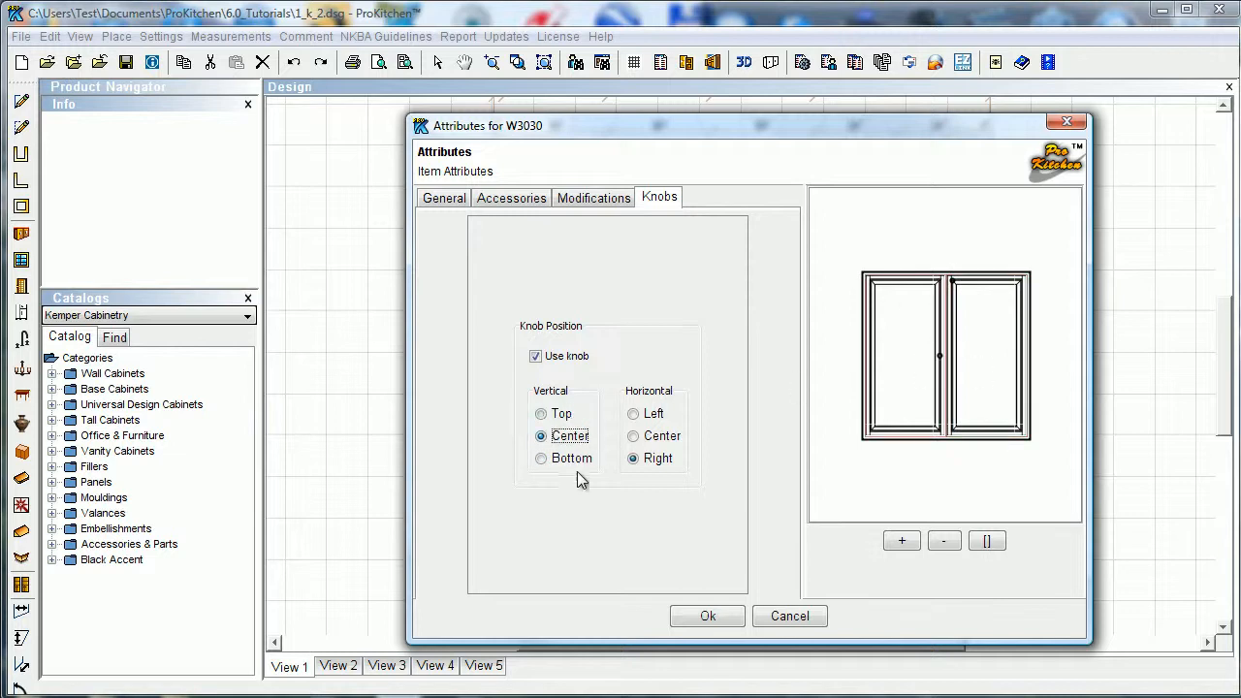
left_click(1002, 391)
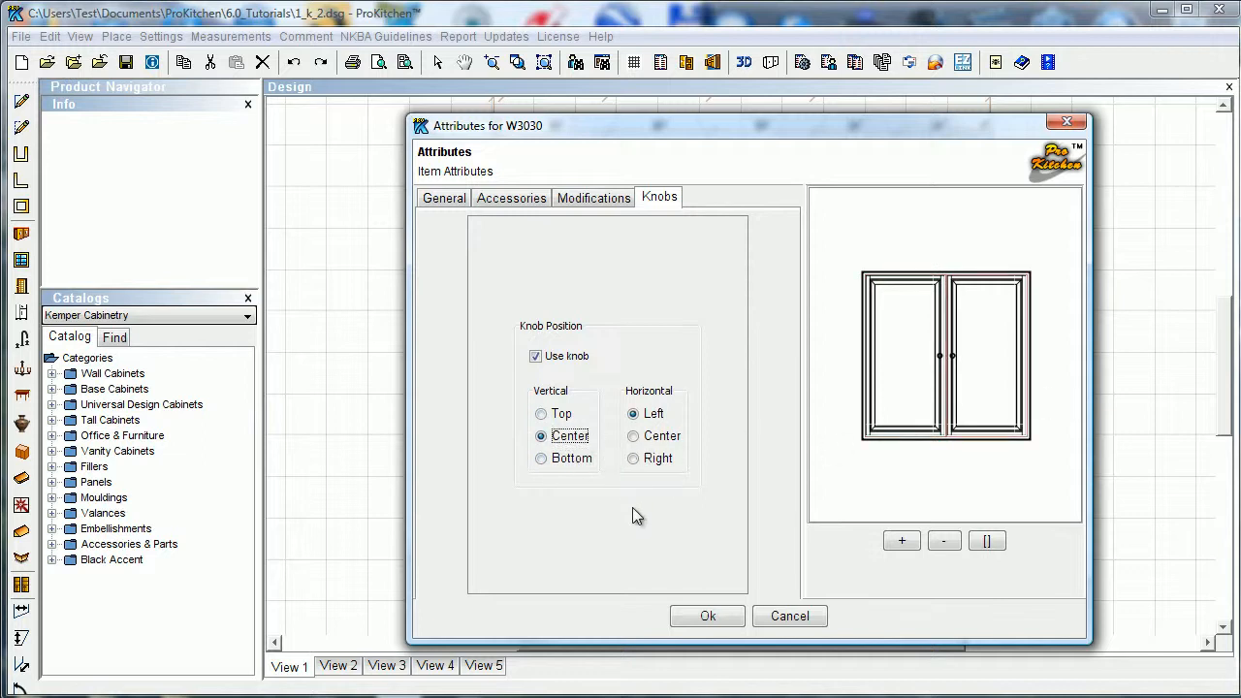
left_click(877, 412)
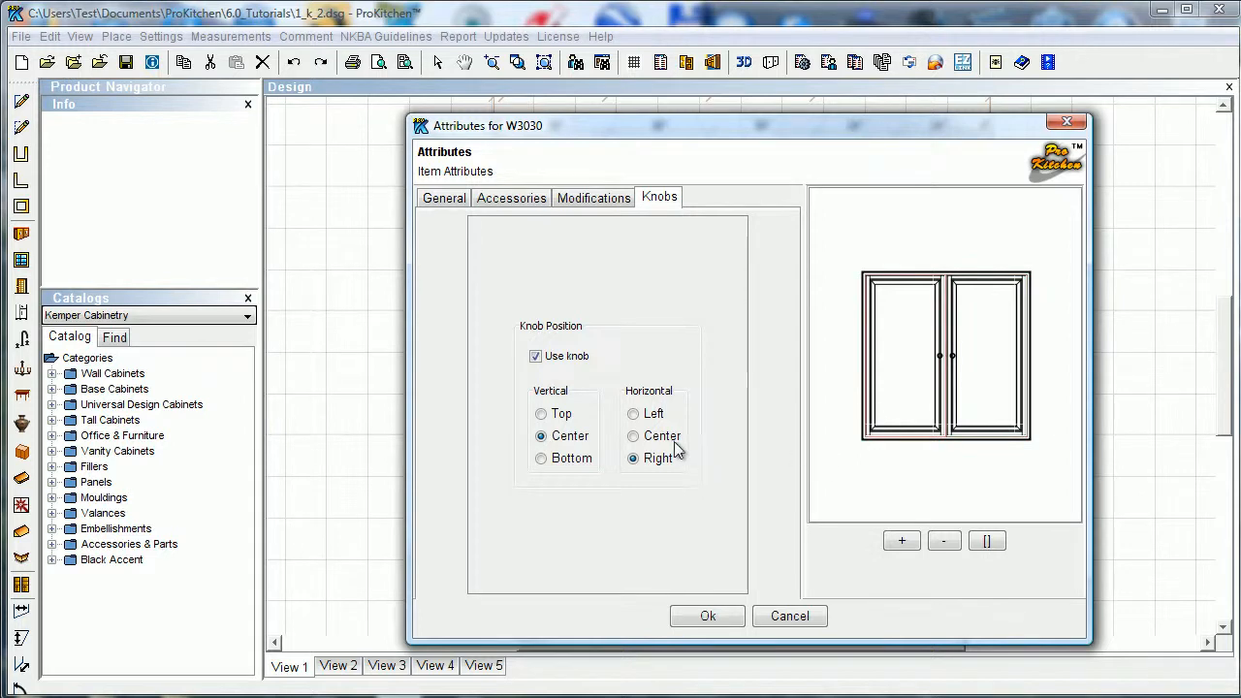
left_click(970, 415)
left_click(645, 436)
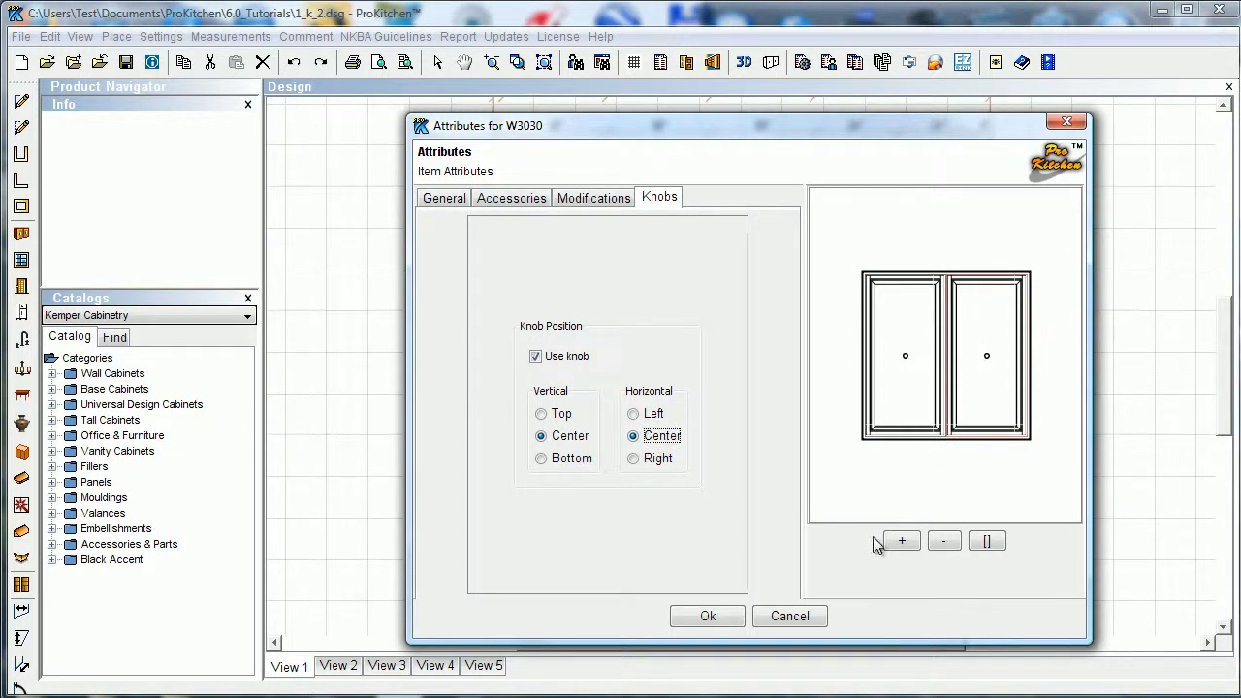
left_click(711, 615)
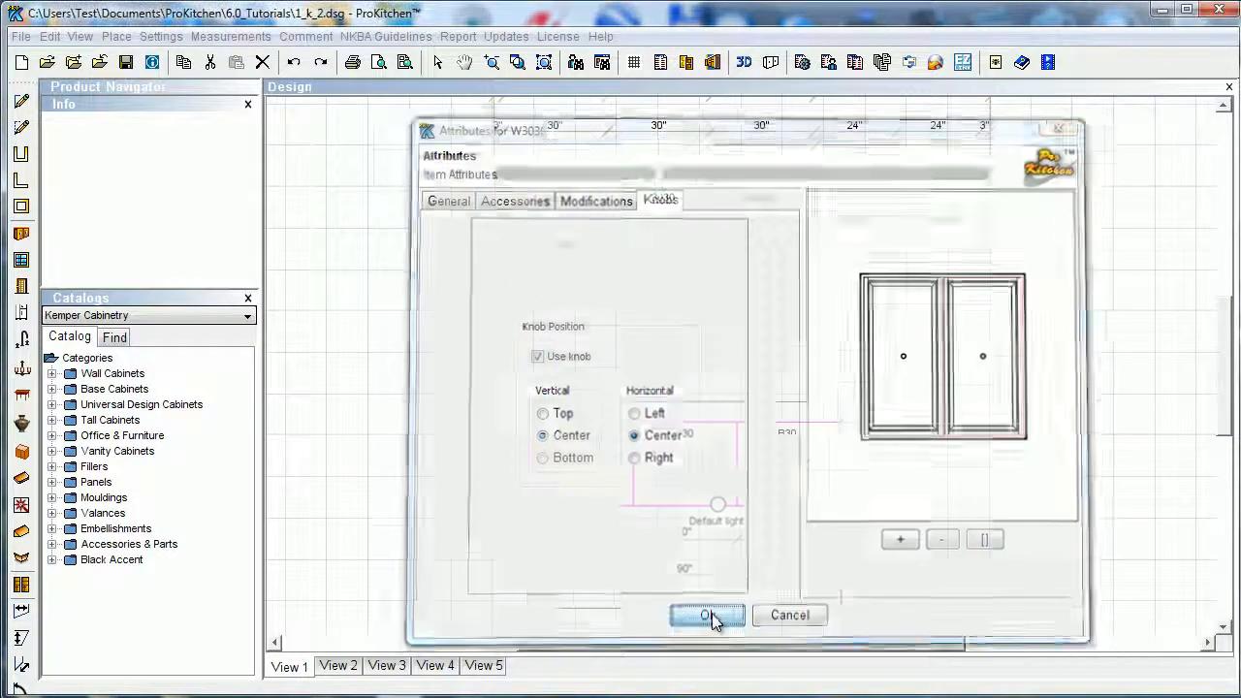